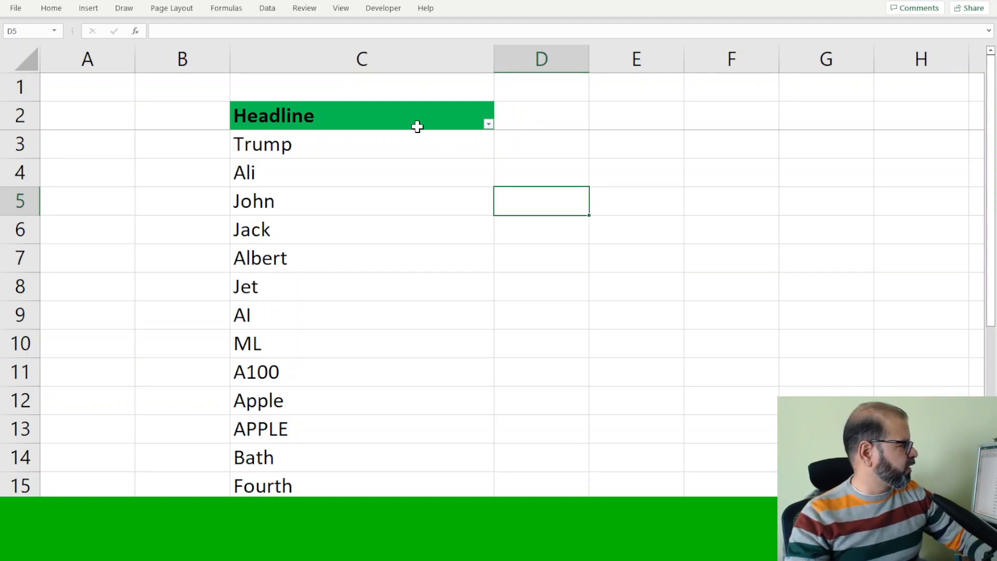
- Search the Headline column's filter list for single-character entries with the wildcard ?
{"action": "left_click", "coordinate": [442, 123]}
{"action": "left_click", "coordinate": [488, 125]}
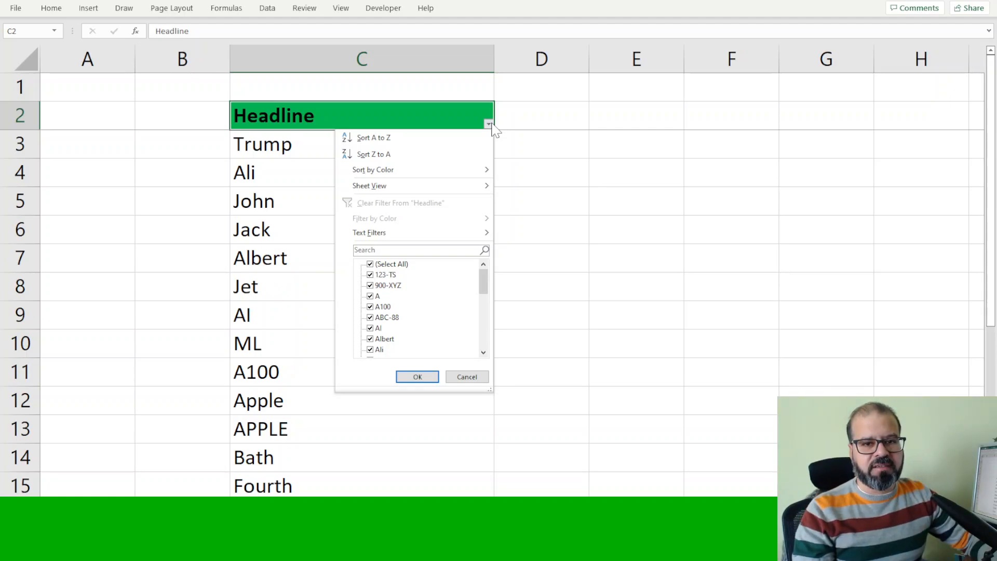
{"action": "left_click", "coordinate": [437, 252]}
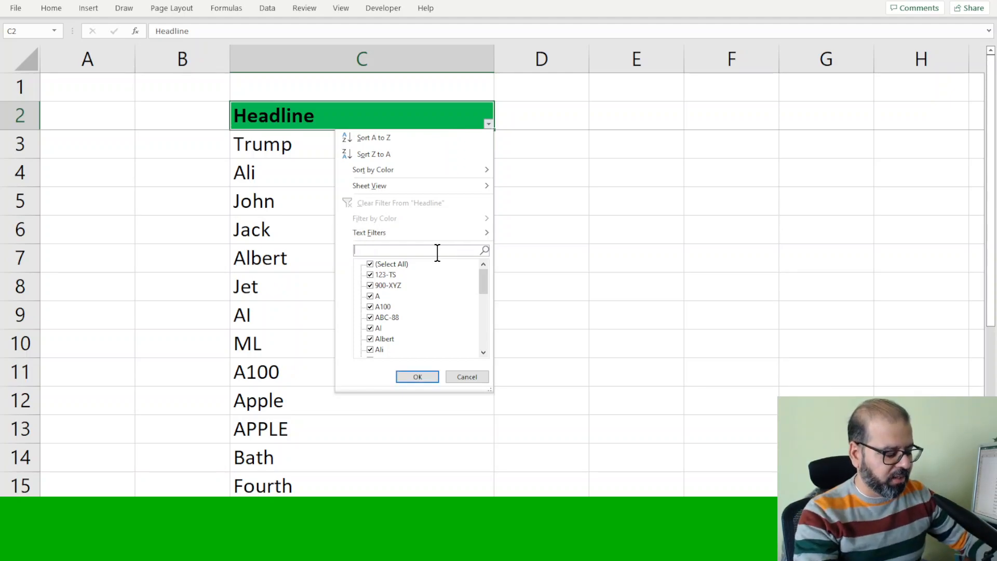
{"action": "type", "text": "?"}
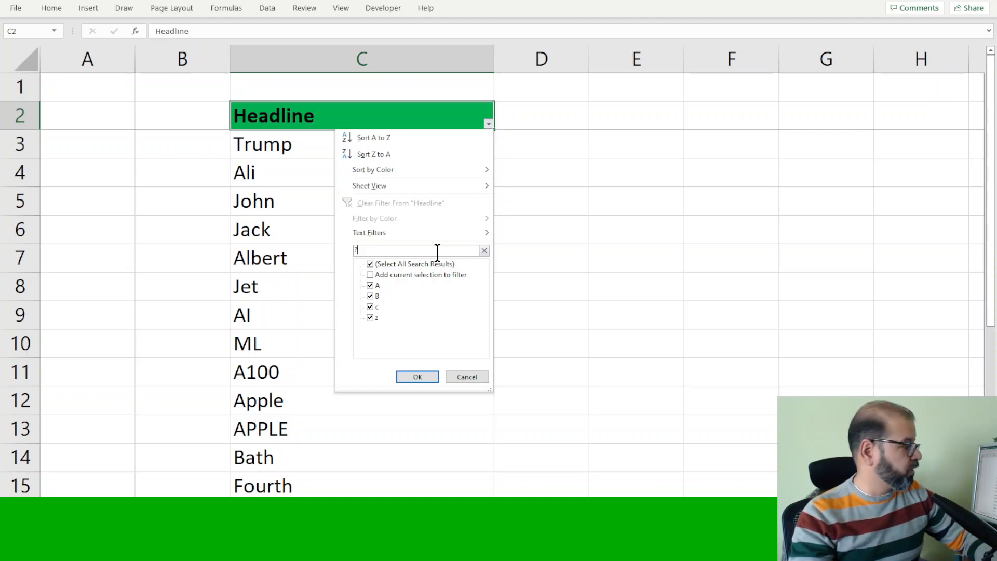
- Filter the Headline column to two-character entries using the wildcard pattern ??
{"action": "key", "text": "BackSpace"}
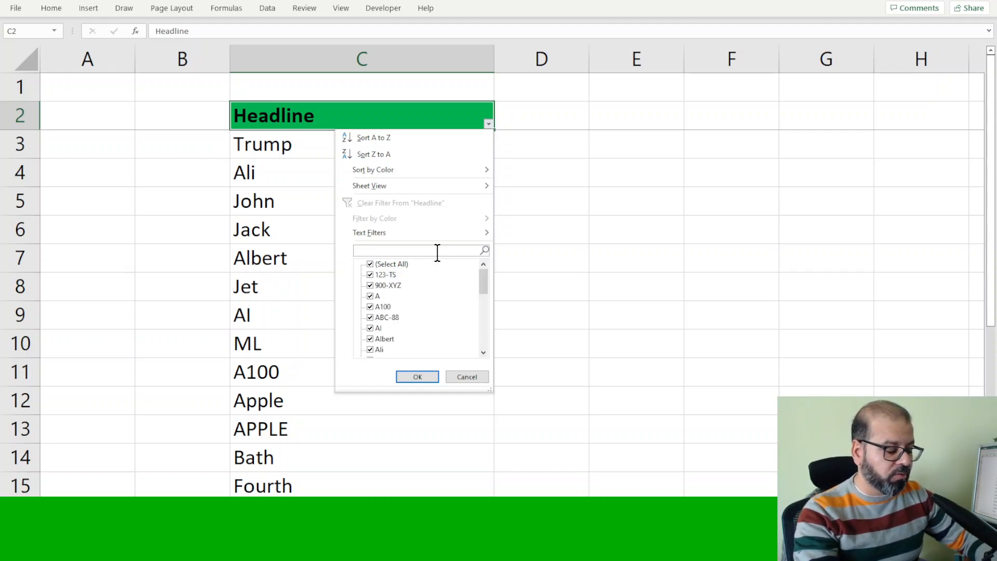
{"action": "type", "text": "??"}
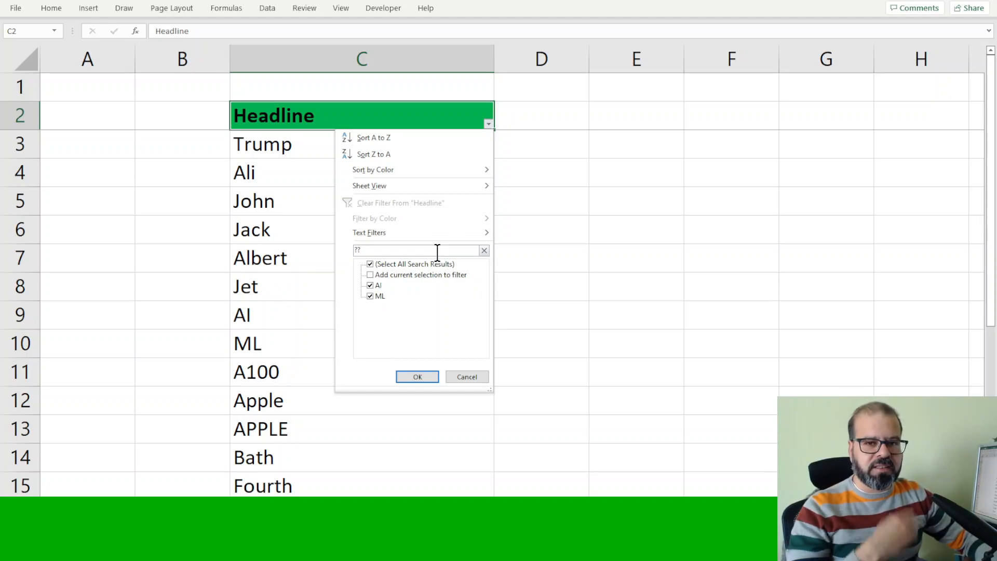
{"action": "left_click", "coordinate": [417, 377]}
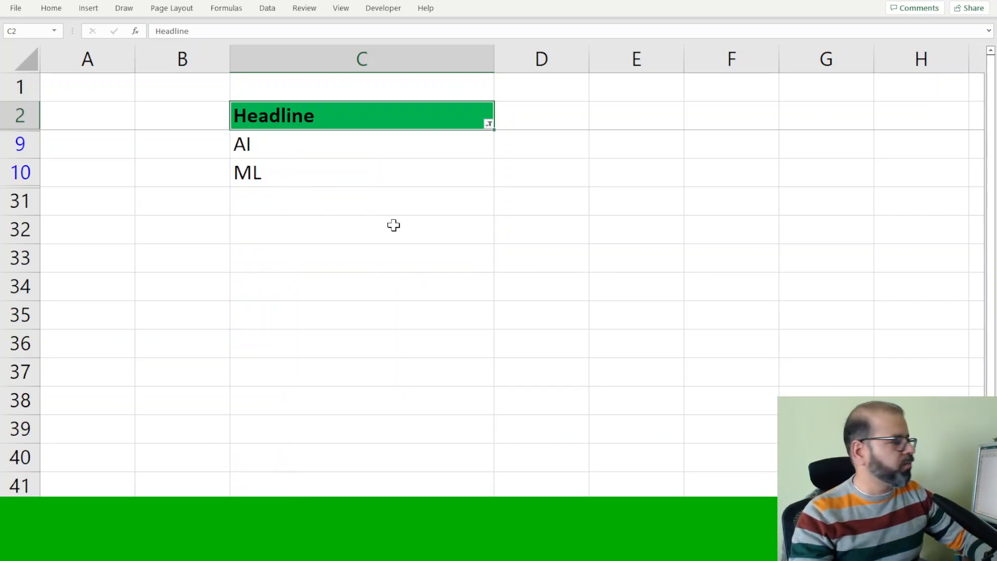
- Clear the two-character filter from the Headline column
{"action": "left_click", "coordinate": [490, 124]}
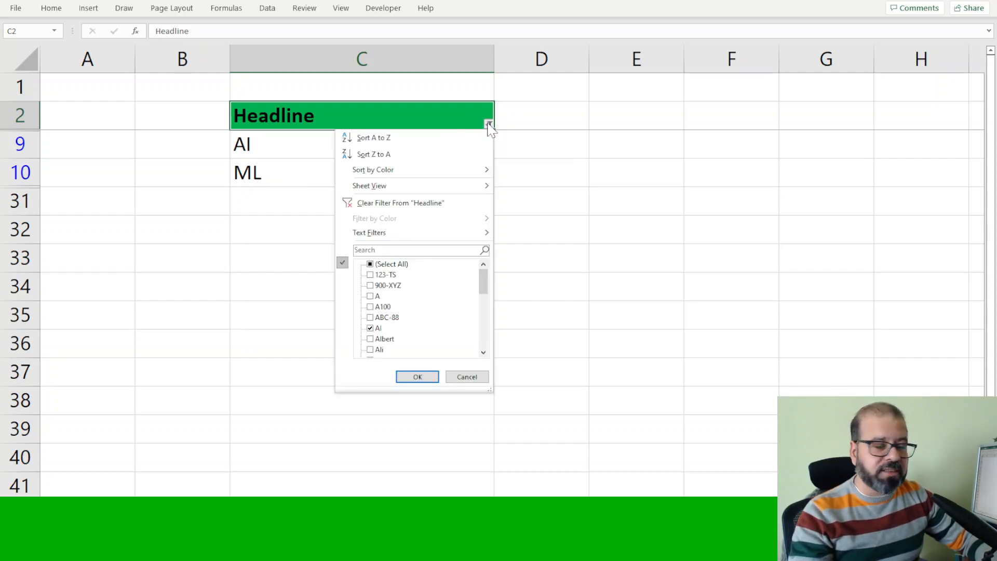
{"action": "left_click", "coordinate": [384, 264]}
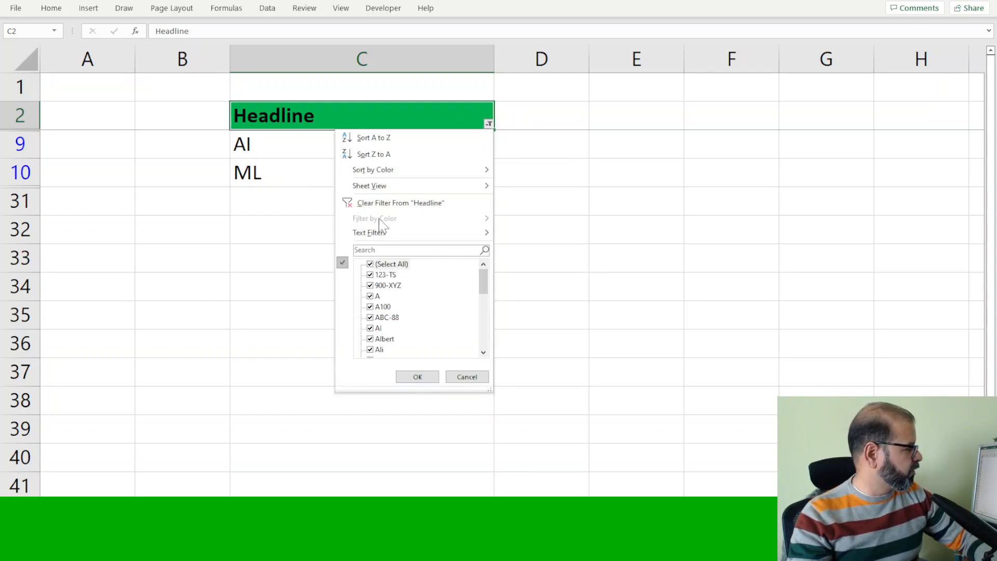
{"action": "left_click", "coordinate": [395, 203]}
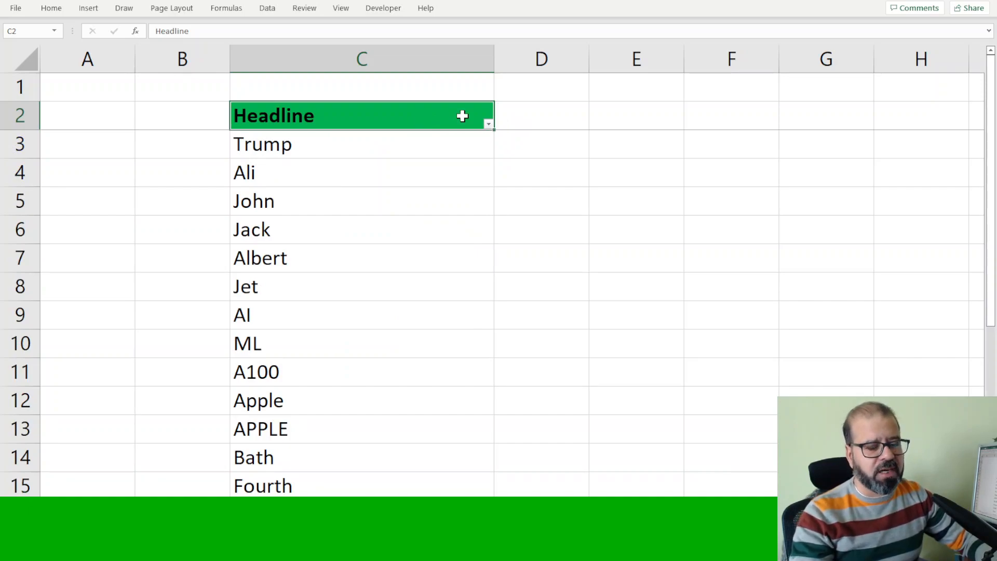
- Filter the Headline column to three-character entries using the pattern ???, and clear that filter
{"action": "left_click", "coordinate": [488, 125]}
{"action": "left_click", "coordinate": [445, 250]}
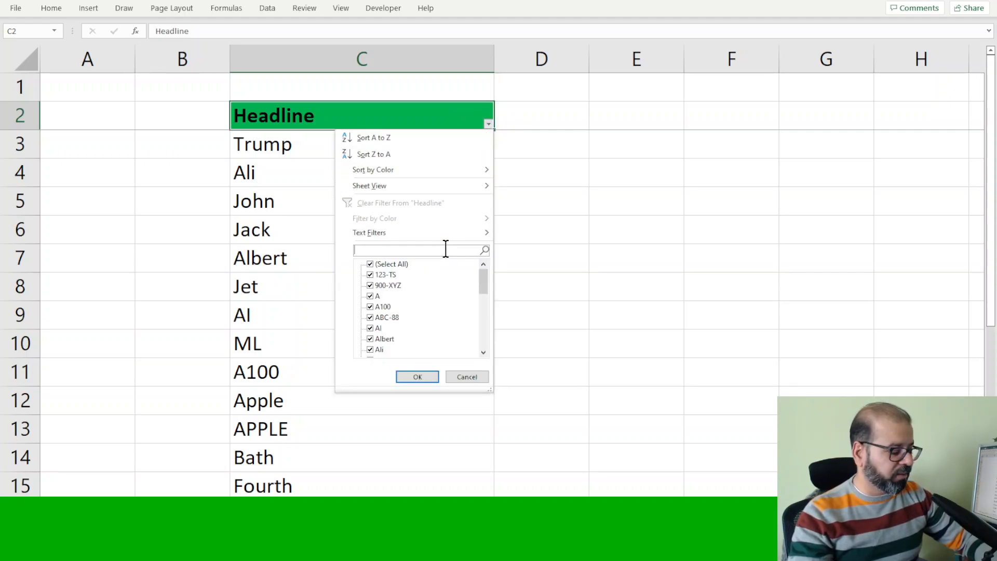
{"action": "type", "text": "???"}
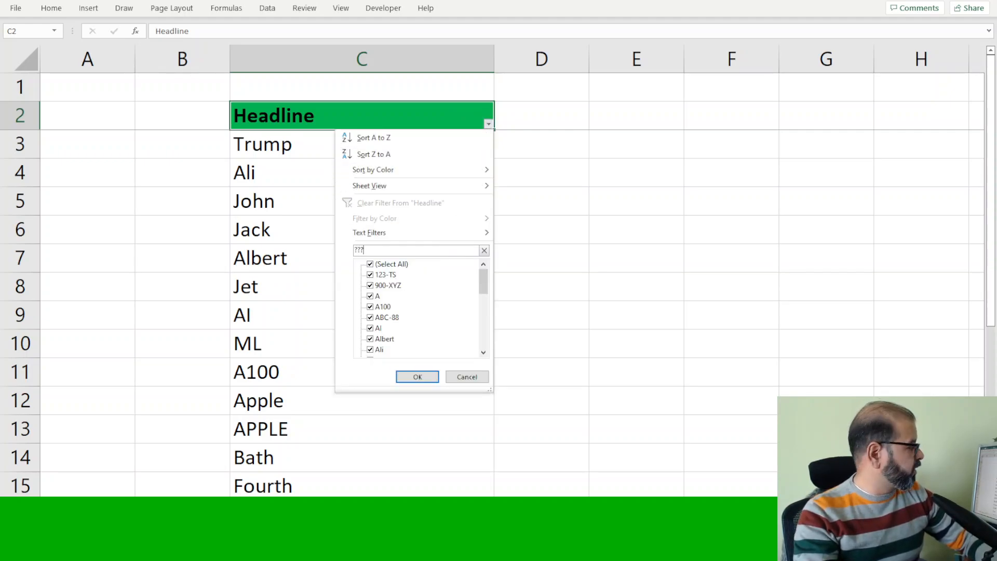
{"action": "left_click", "coordinate": [415, 376]}
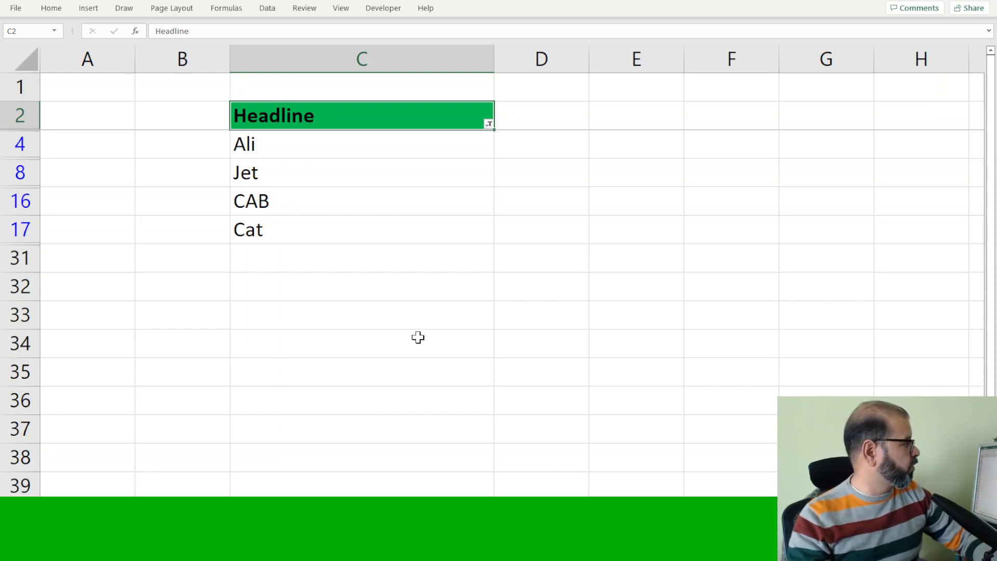
{"action": "left_click", "coordinate": [488, 125]}
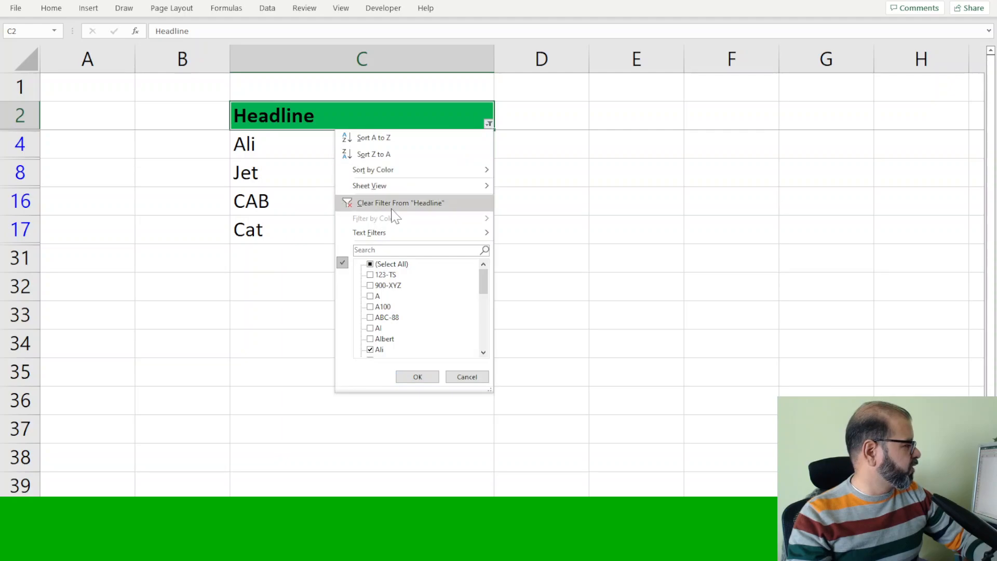
{"action": "left_click", "coordinate": [392, 207]}
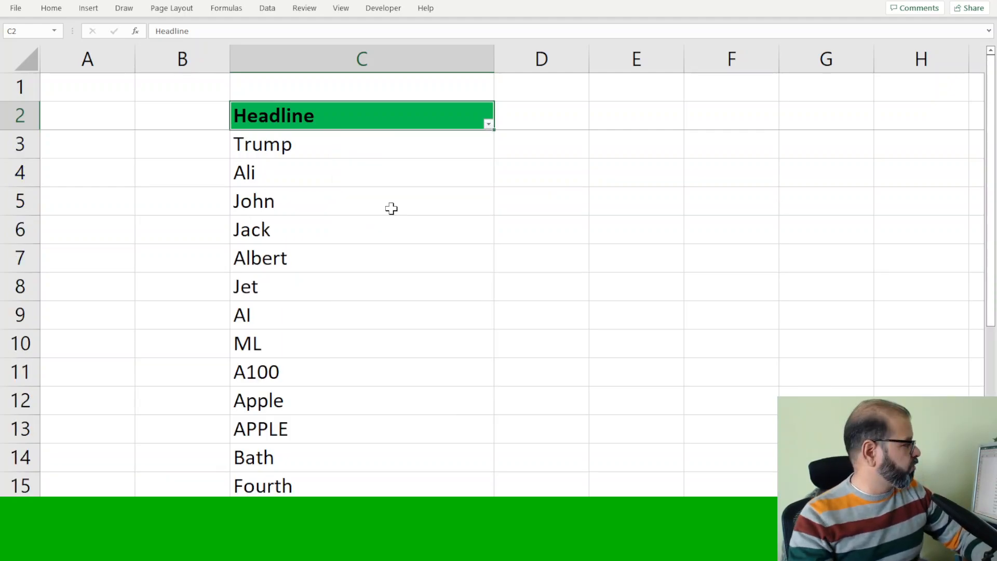
- Try the pattern *A in the Headline column's filter search, and apply the wildcard * alone instead
{"action": "left_click", "coordinate": [488, 125]}
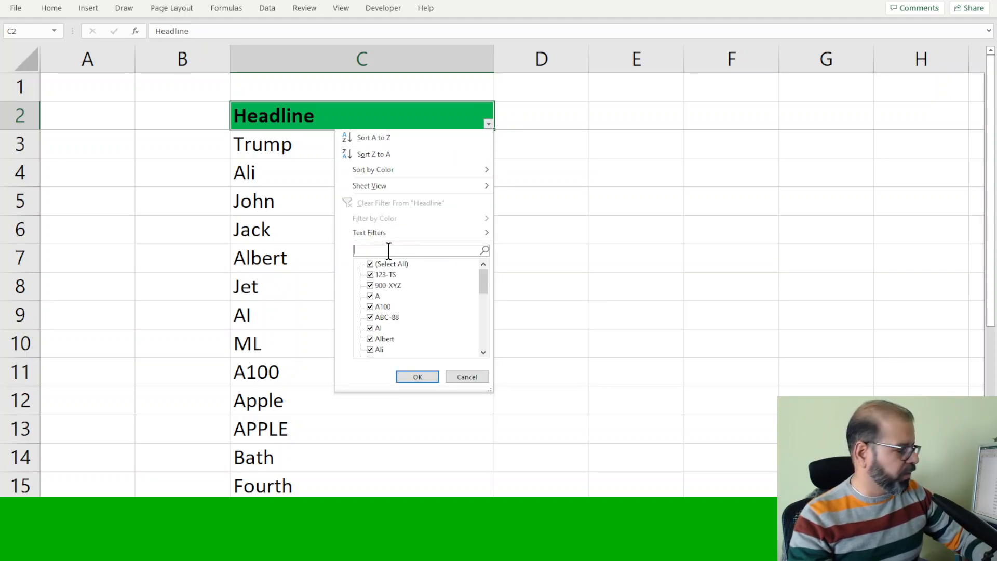
{"action": "type", "text": "*"}
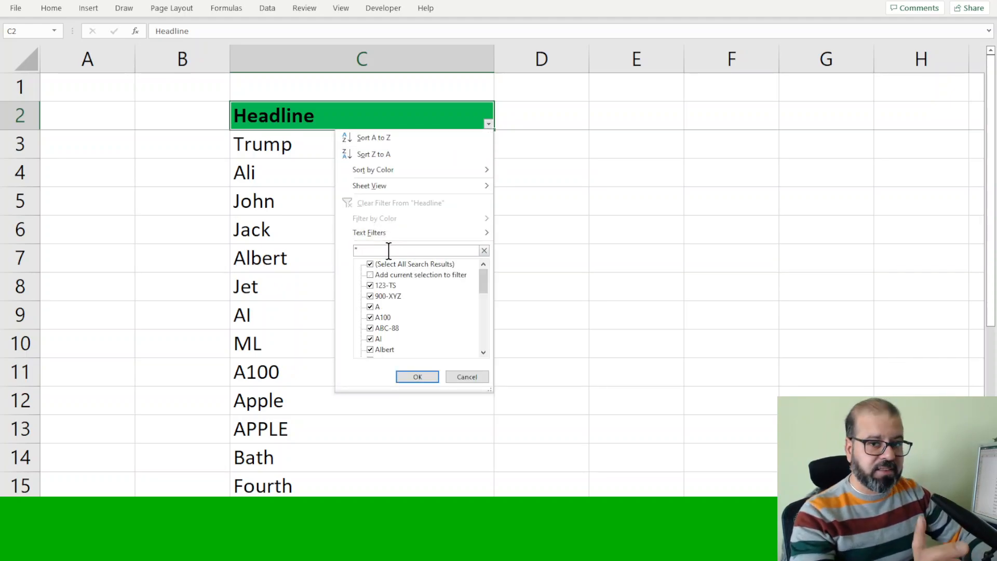
{"action": "type", "text": "A"}
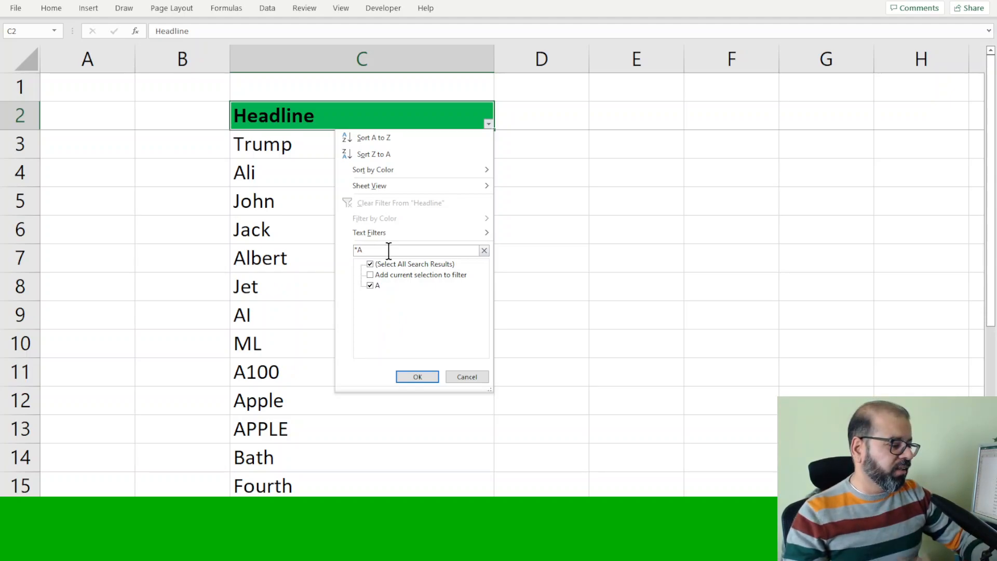
{"action": "key", "text": "BackSpace"}
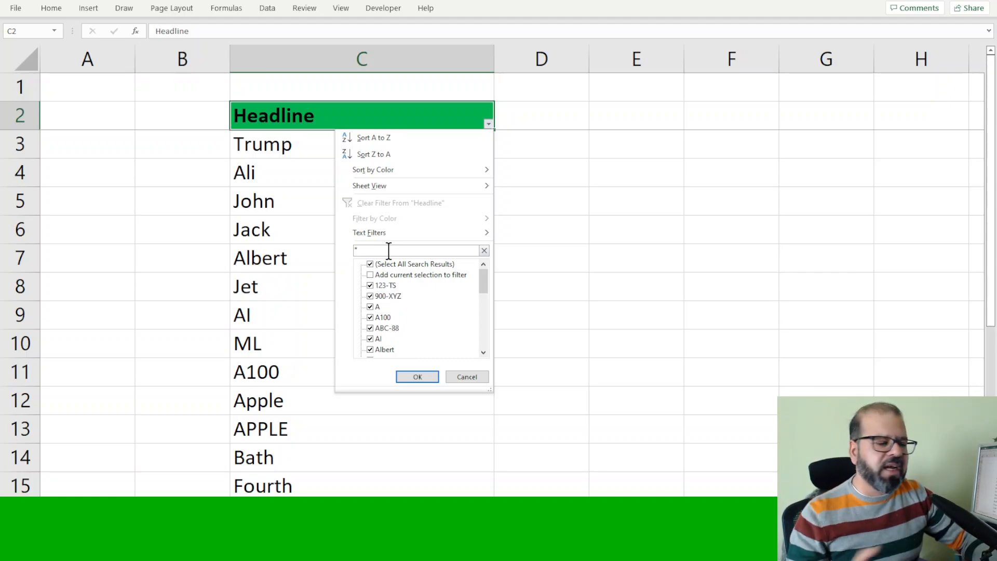
{"action": "left_click", "coordinate": [411, 376]}
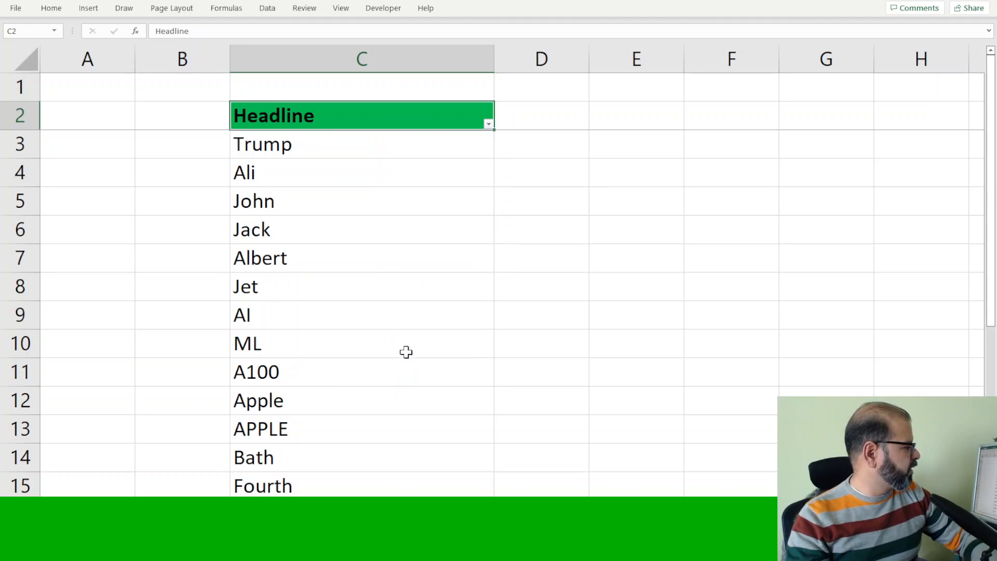
- Filter the Headline column again with the wildcard * and review the entries in the list
{"action": "left_click", "coordinate": [488, 124]}
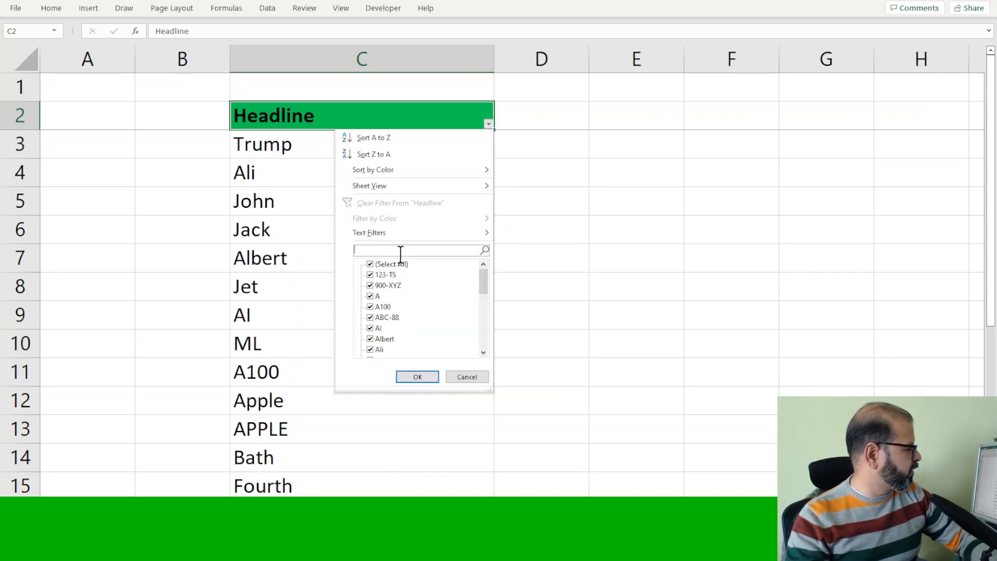
{"action": "type", "text": "*"}
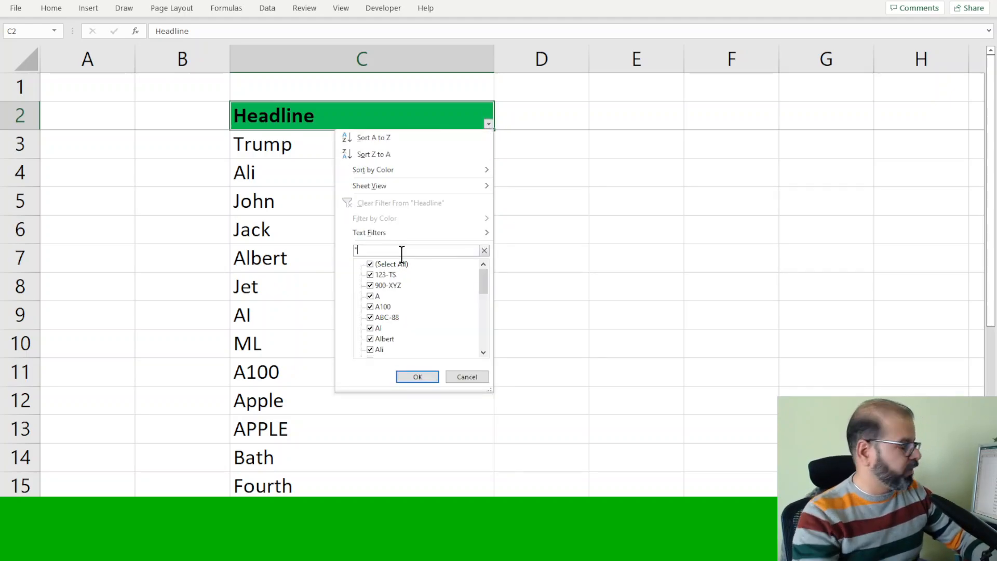
{"action": "left_click", "coordinate": [418, 377]}
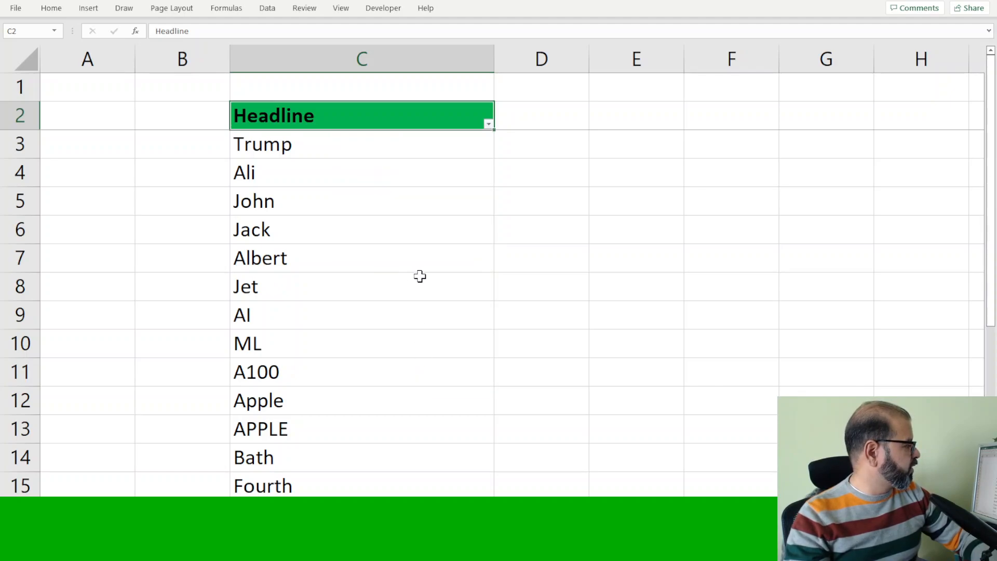
{"action": "scroll", "coordinate": [419, 276], "scroll_direction": "down", "scroll_amount": 8}
{"action": "scroll", "coordinate": [430, 324], "scroll_direction": "up", "scroll_amount": 6}
{"action": "left_click", "coordinate": [489, 124]}
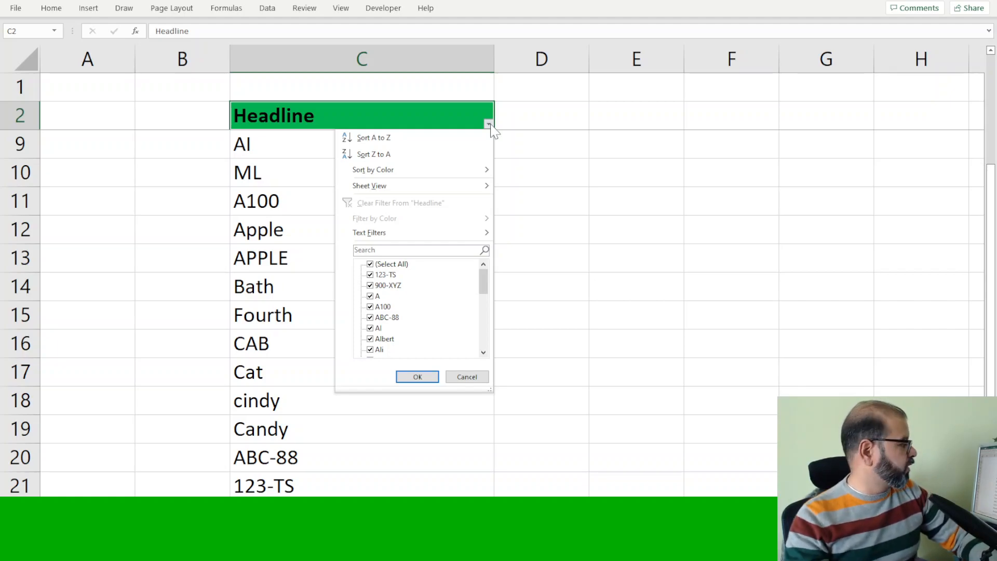
{"action": "key", "text": "Escape"}
{"action": "left_click", "coordinate": [319, 318]}
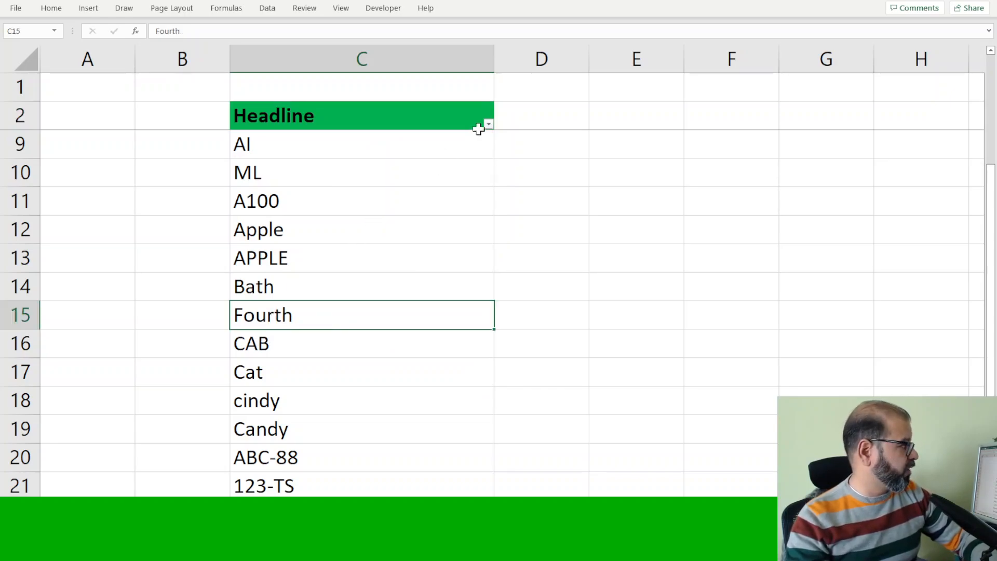
{"action": "key", "text": "ctrl+z"}
{"action": "left_click", "coordinate": [452, 154]}
{"action": "key", "text": "ctrl+z"}
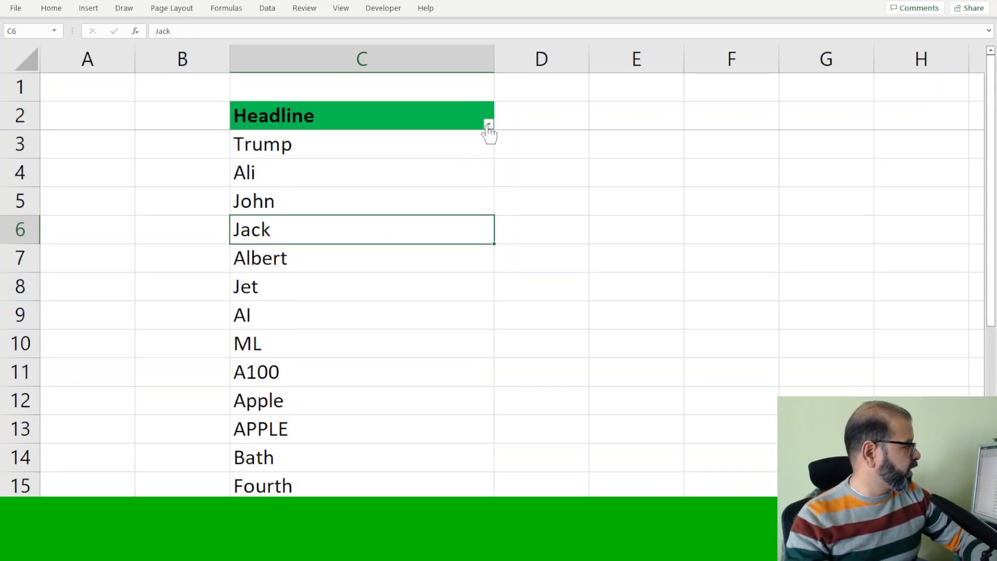
- Filter the Headline column to entries ending in "th" using the pattern *th
{"action": "left_click", "coordinate": [489, 124]}
{"action": "left_click", "coordinate": [416, 249]}
{"action": "type", "text": "*th"}
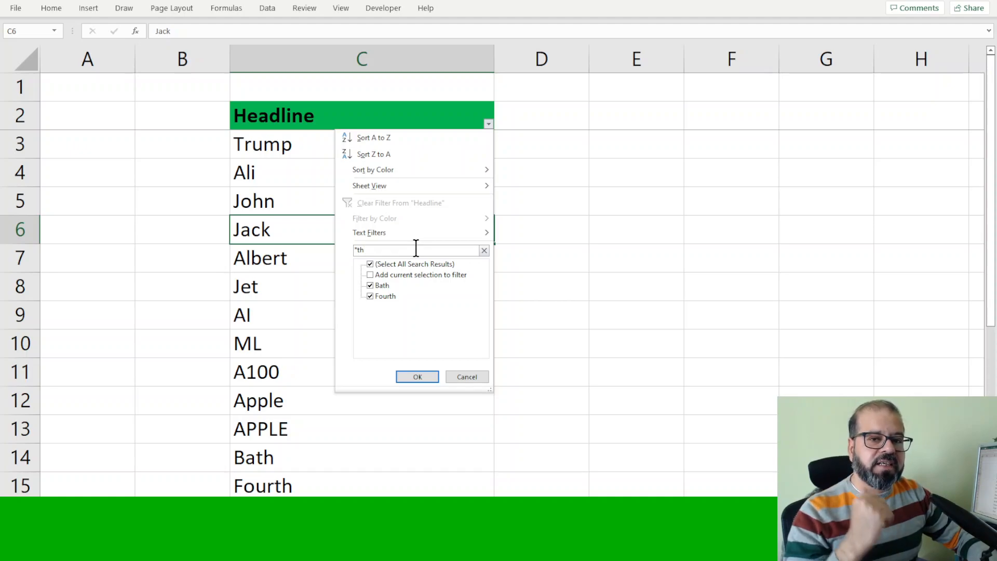
{"action": "left_click", "coordinate": [403, 376]}
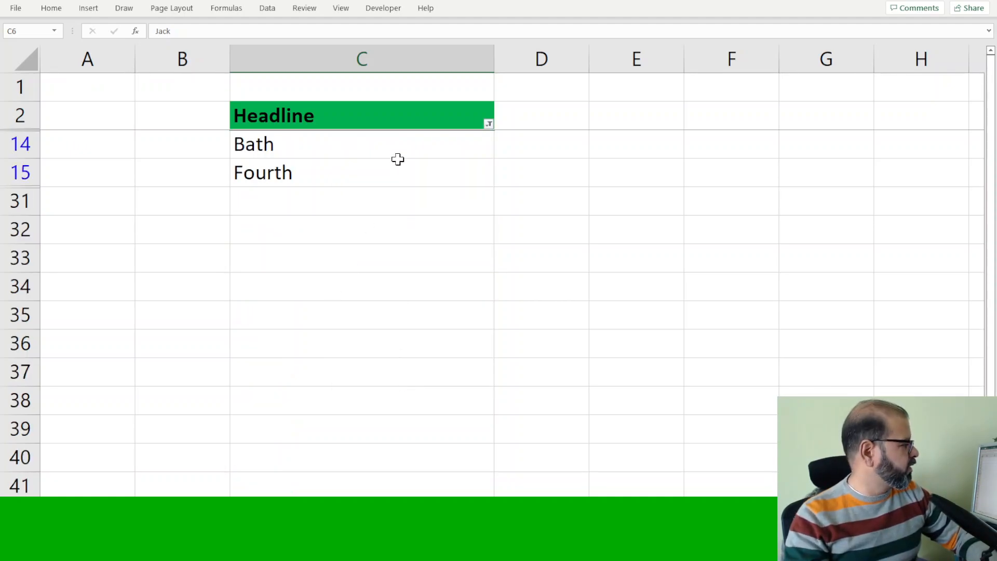
- Filter the Headline column to entries beginning with "c" using the pattern c*
{"action": "left_click", "coordinate": [490, 124]}
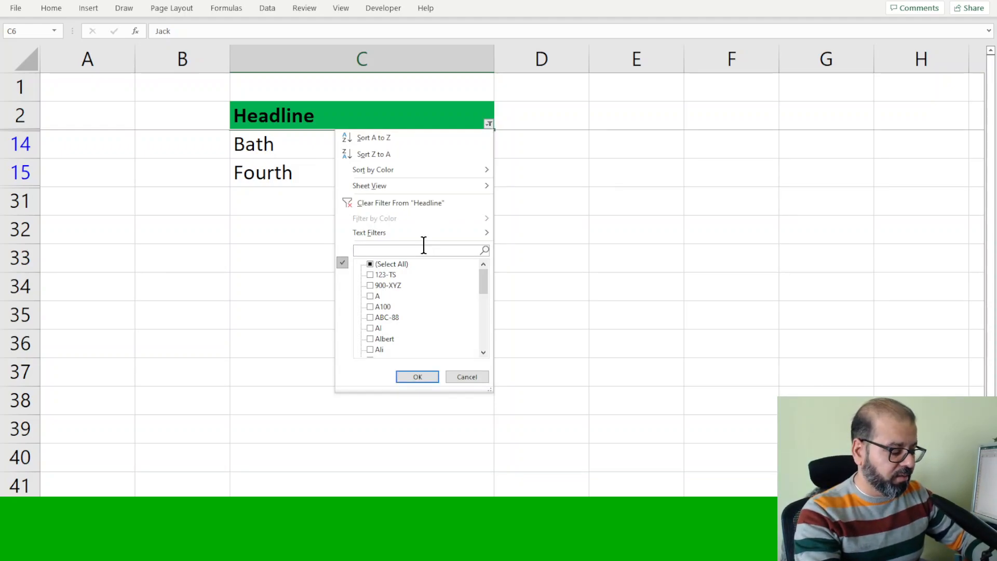
{"action": "type", "text": "c*"}
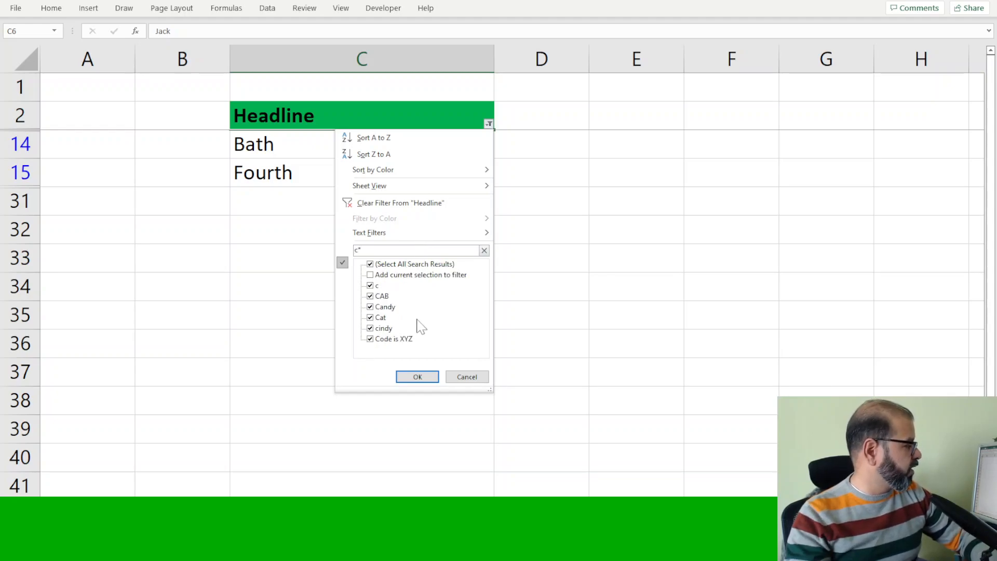
{"action": "left_click", "coordinate": [417, 378]}
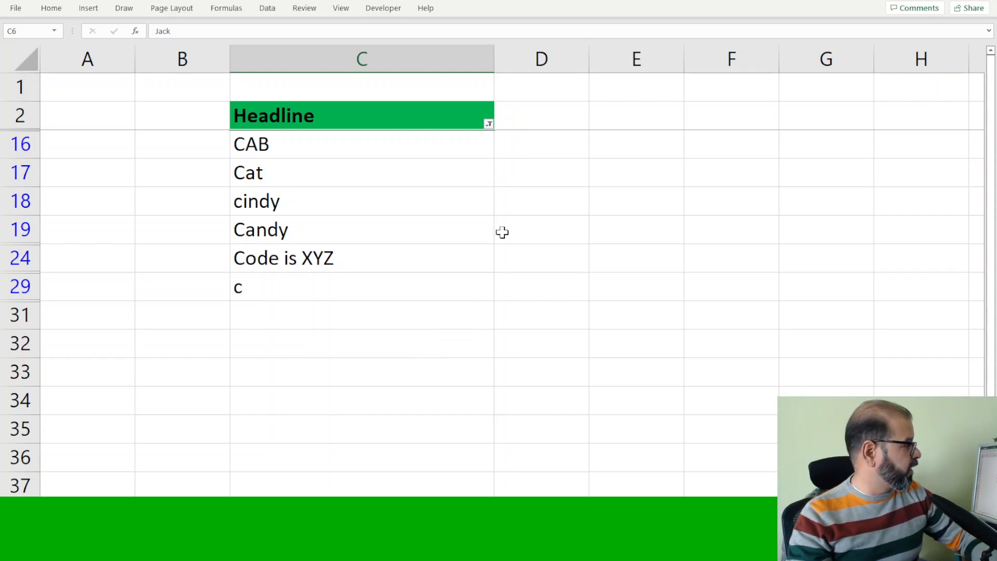
- Search the Headline column's filter list with the pattern ?*, and clear the filter from the column
{"action": "left_click", "coordinate": [489, 125]}
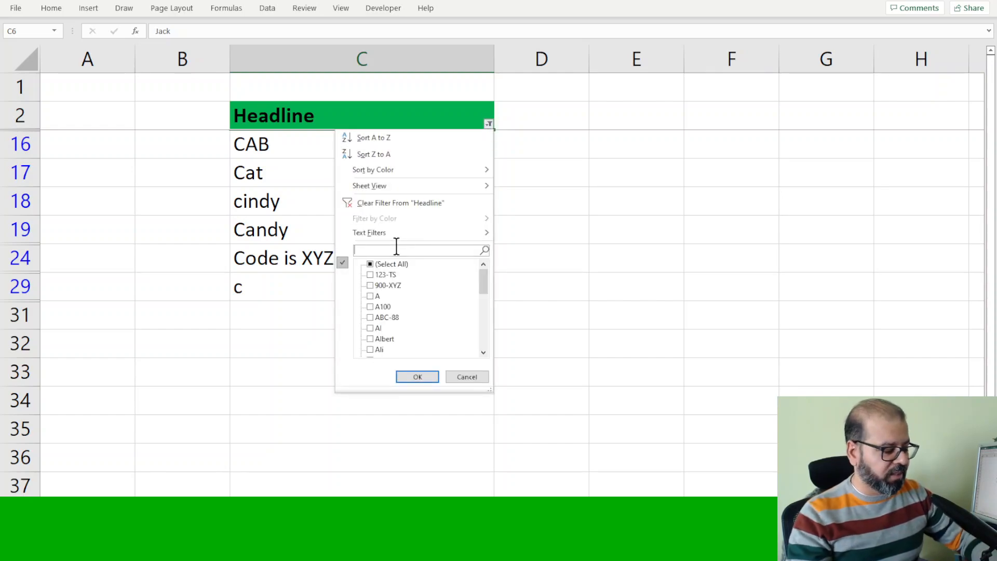
{"action": "type", "text": "?*"}
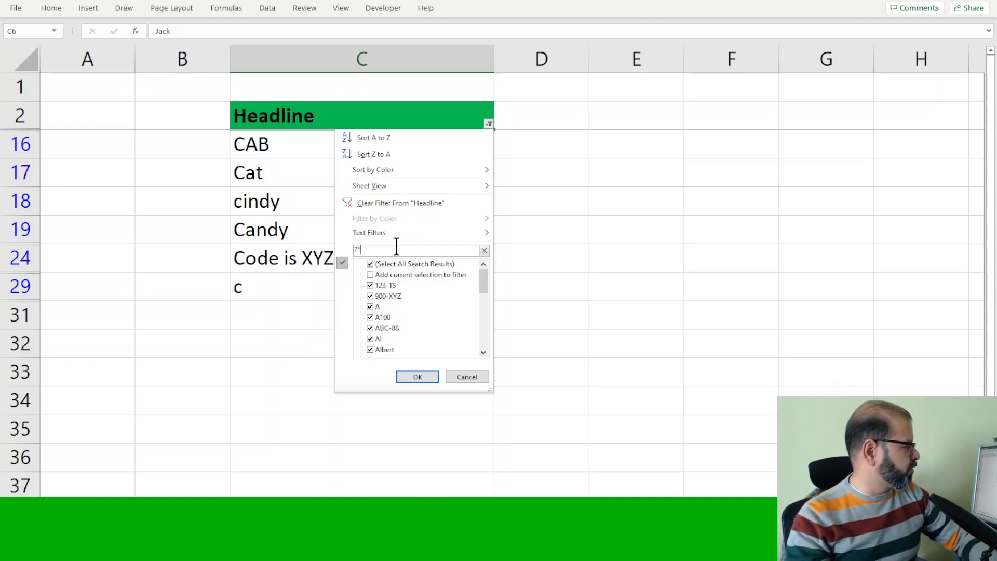
{"action": "left_click", "coordinate": [401, 203]}
- Look through the lower part of the Headline list for the entries that contain XYZ
{"action": "scroll", "coordinate": [386, 309], "scroll_direction": "down", "scroll_amount": 1}
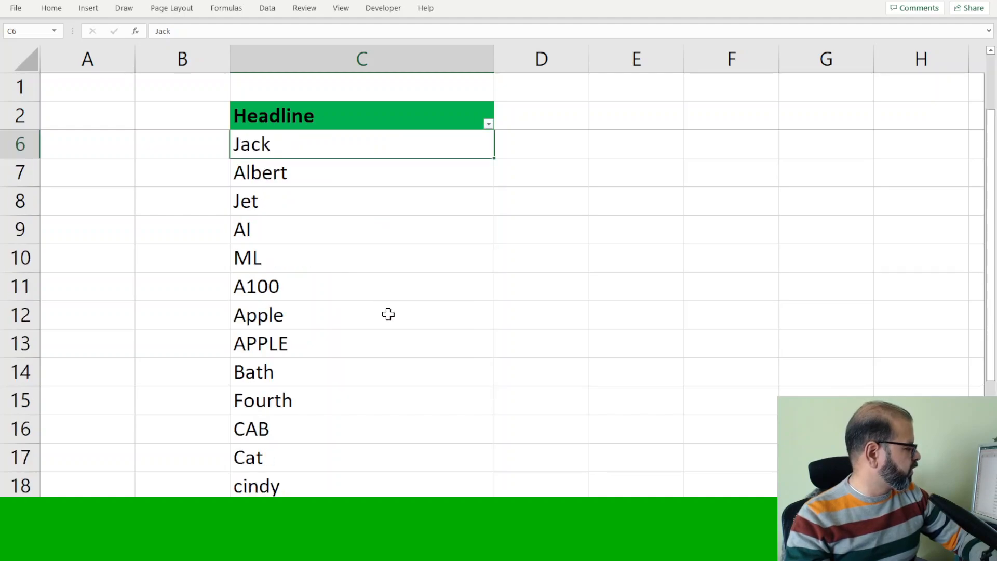
{"action": "scroll", "coordinate": [385, 309], "scroll_direction": "down", "scroll_amount": 7}
{"action": "scroll", "coordinate": [389, 318], "scroll_direction": "up", "scroll_amount": 2}
{"action": "left_click", "coordinate": [306, 258]}
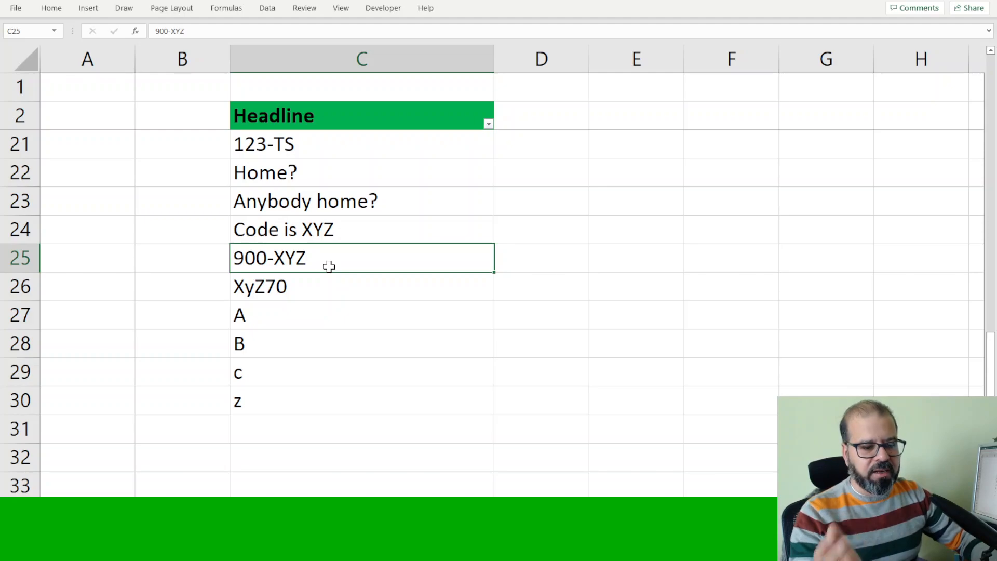
{"action": "scroll", "coordinate": [349, 207], "scroll_direction": "up", "scroll_amount": 2}
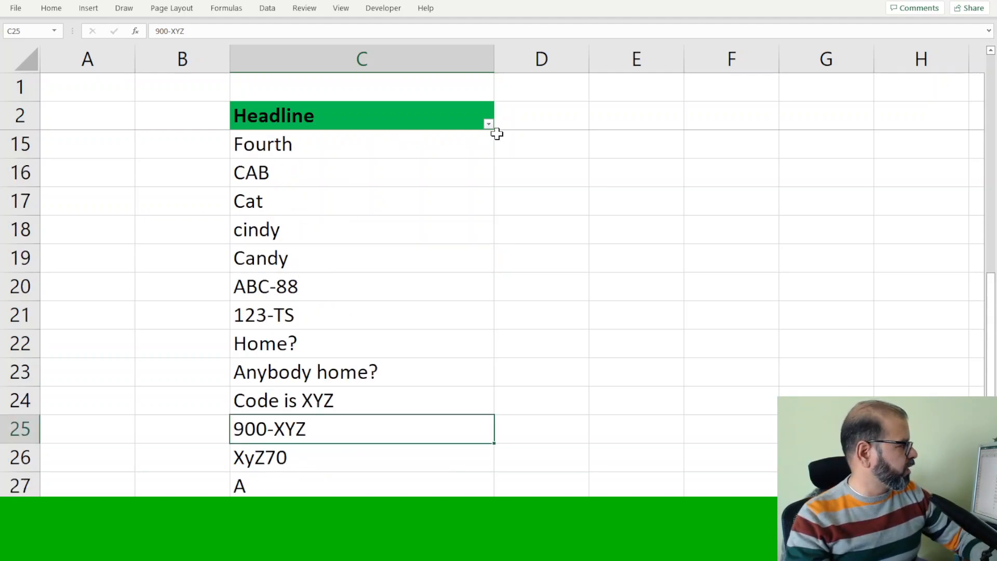
- Filter the Headline column to entries with three characters, a hyphen and two characters using the pattern ???-??
{"action": "left_click", "coordinate": [488, 124]}
{"action": "left_click", "coordinate": [410, 249]}
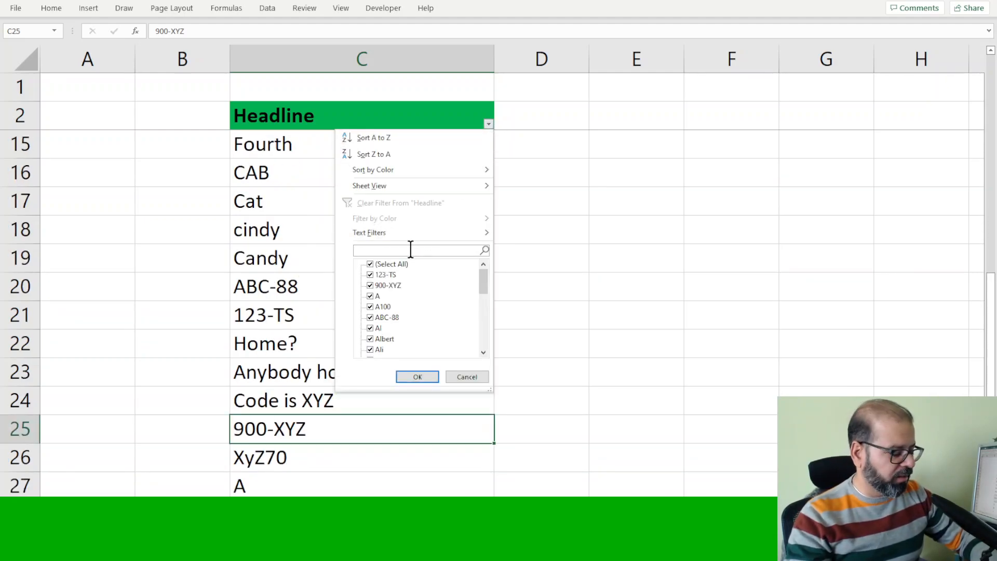
{"action": "type", "text": "???"}
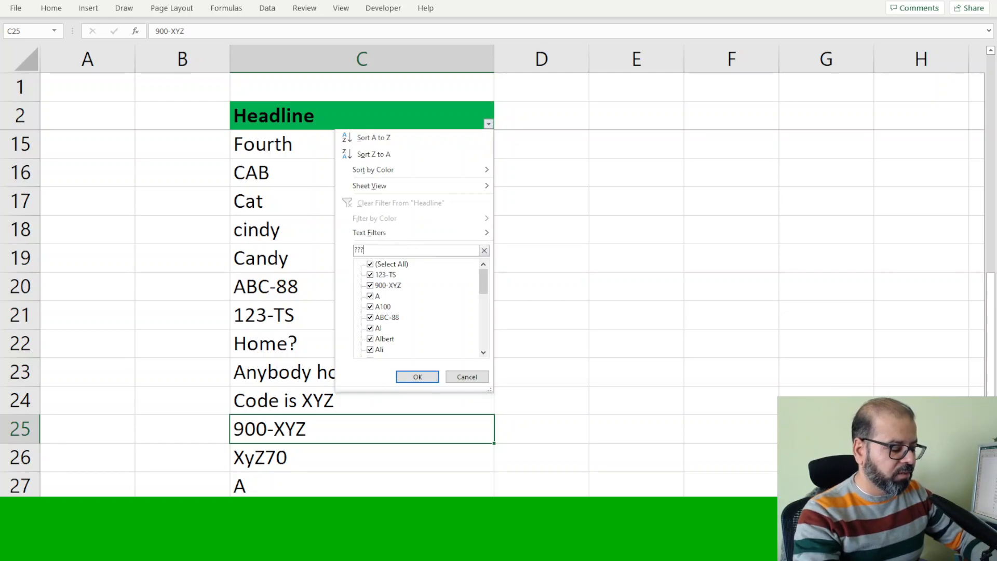
{"action": "type", "text": "-??"}
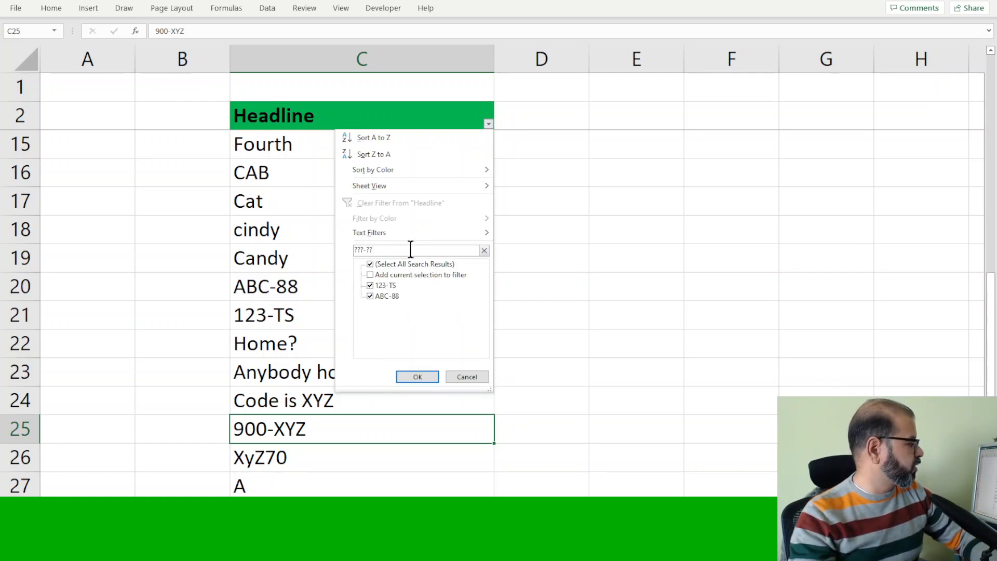
{"action": "left_click", "coordinate": [416, 377]}
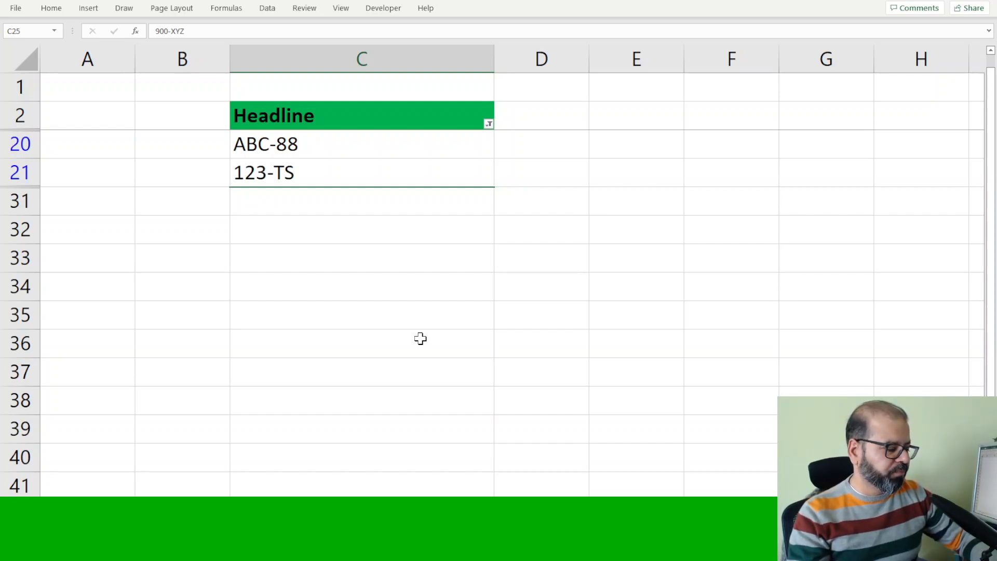
- Undo the last filter on the Headline column and select the "Anybody home?" cell
{"action": "left_click", "coordinate": [488, 124]}
{"action": "key", "text": "Escape"}
{"action": "key", "text": "ctrl+z"}
{"action": "scroll", "coordinate": [421, 317], "scroll_direction": "up", "scroll_amount": 2}
{"action": "left_click", "coordinate": [373, 290]}
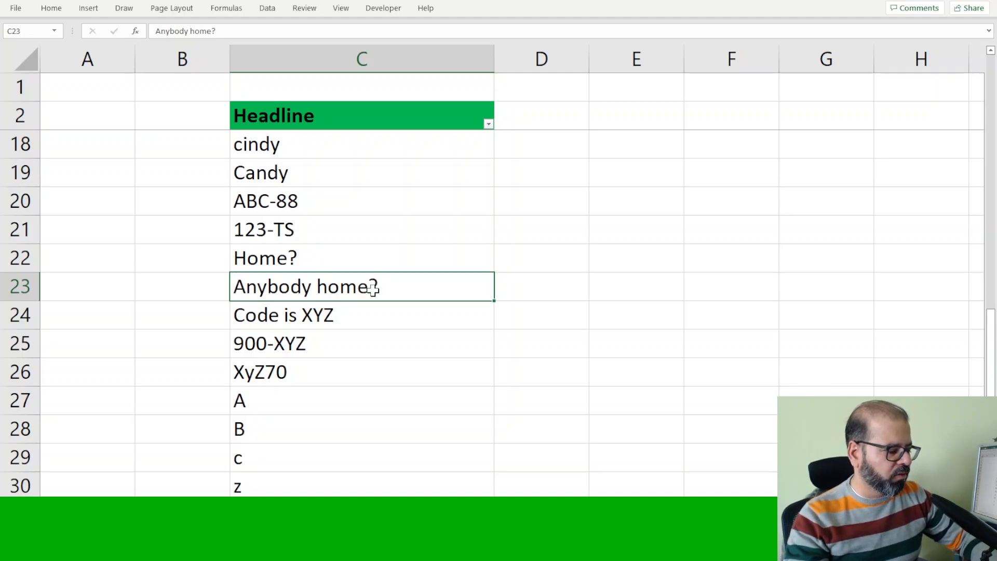
- Filter the Headline column to entries ending in a literal question mark using the pattern *~?
{"action": "left_click", "coordinate": [488, 124]}
{"action": "left_click", "coordinate": [436, 251]}
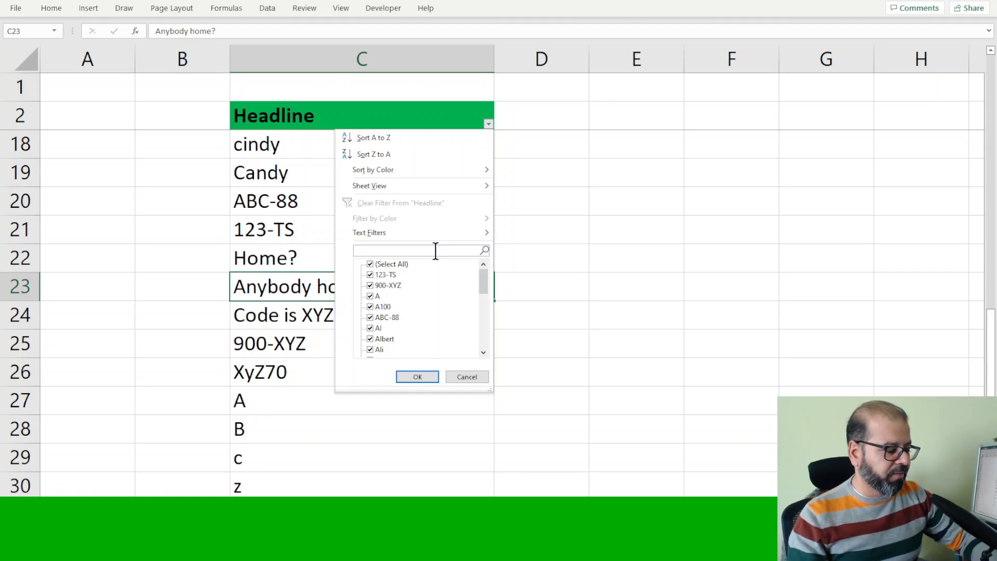
{"action": "type", "text": "*"}
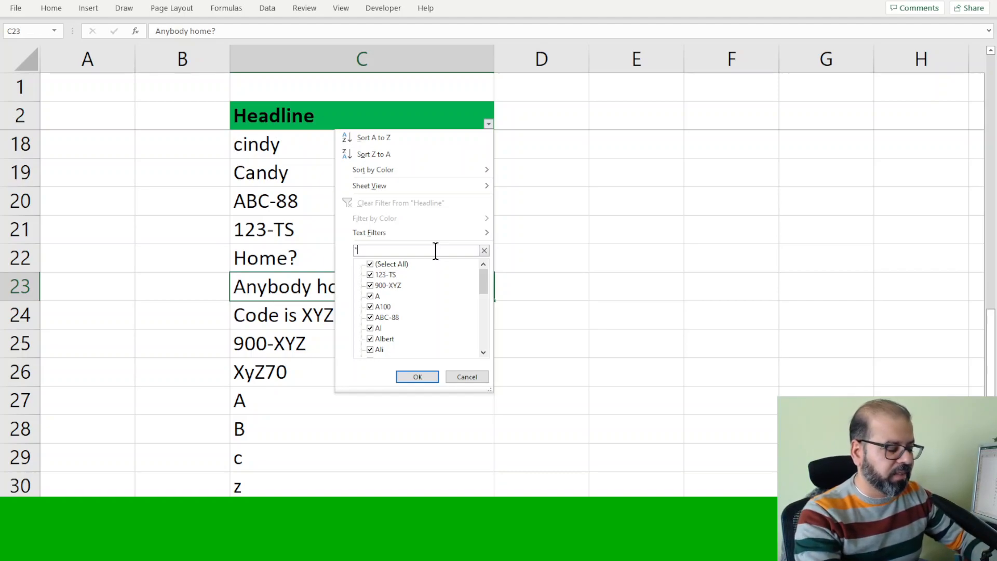
{"action": "type", "text": "~"}
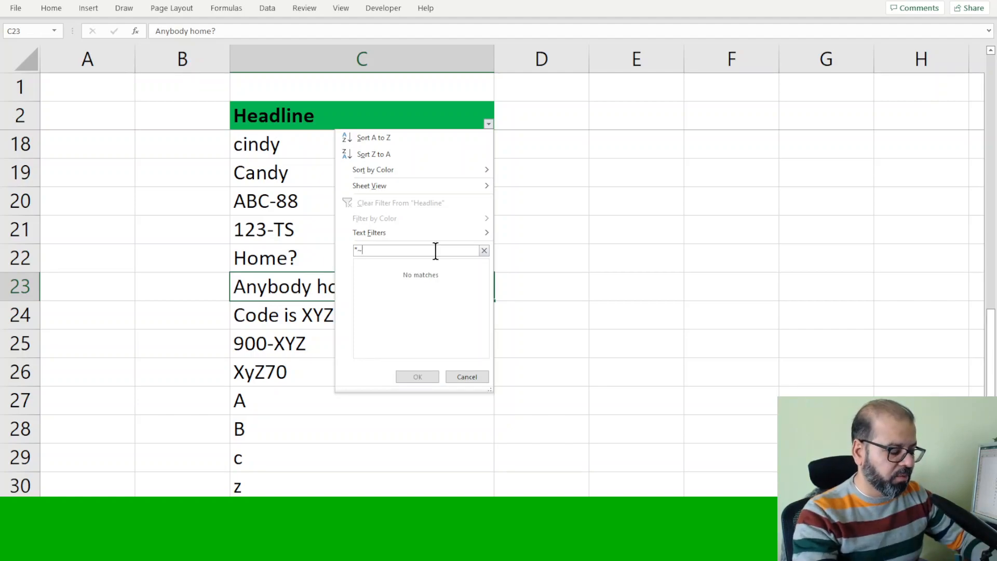
{"action": "type", "text": "?"}
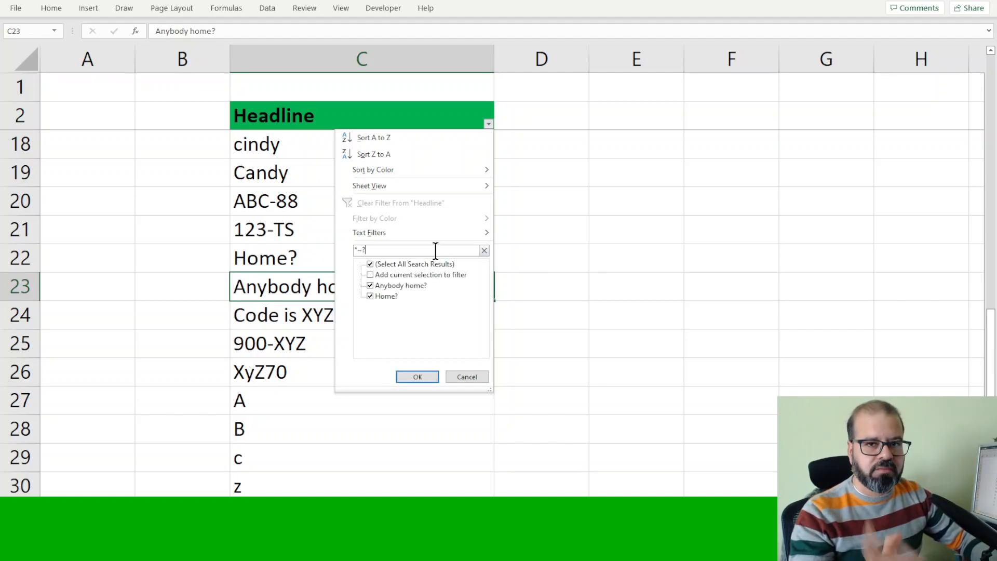
{"action": "key", "text": "Return"}
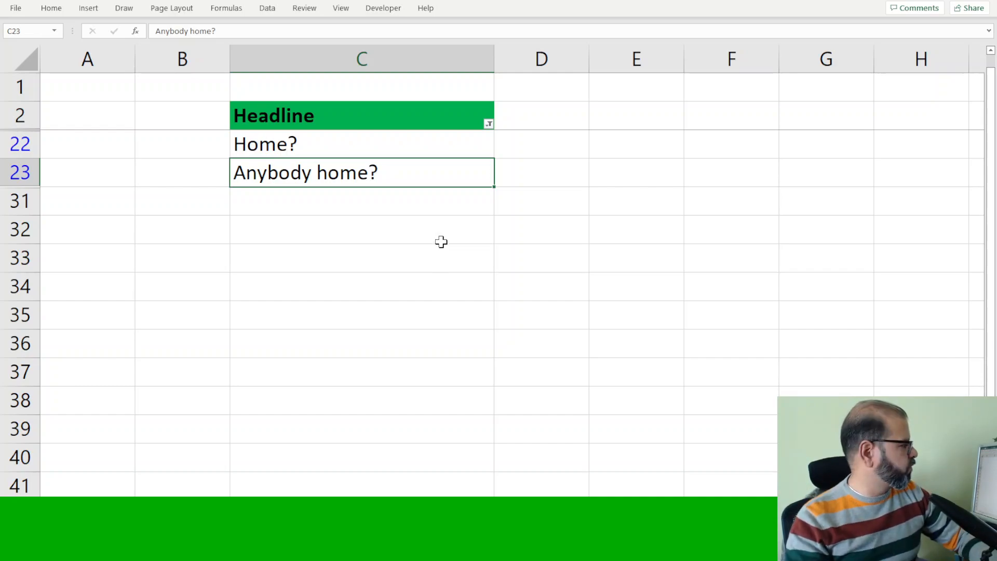
- Filter the Headline column to entries containing "xyz" anywhere using the pattern *xyz*
{"action": "left_click", "coordinate": [495, 122]}
{"action": "left_click", "coordinate": [489, 123]}
{"action": "left_click", "coordinate": [411, 250]}
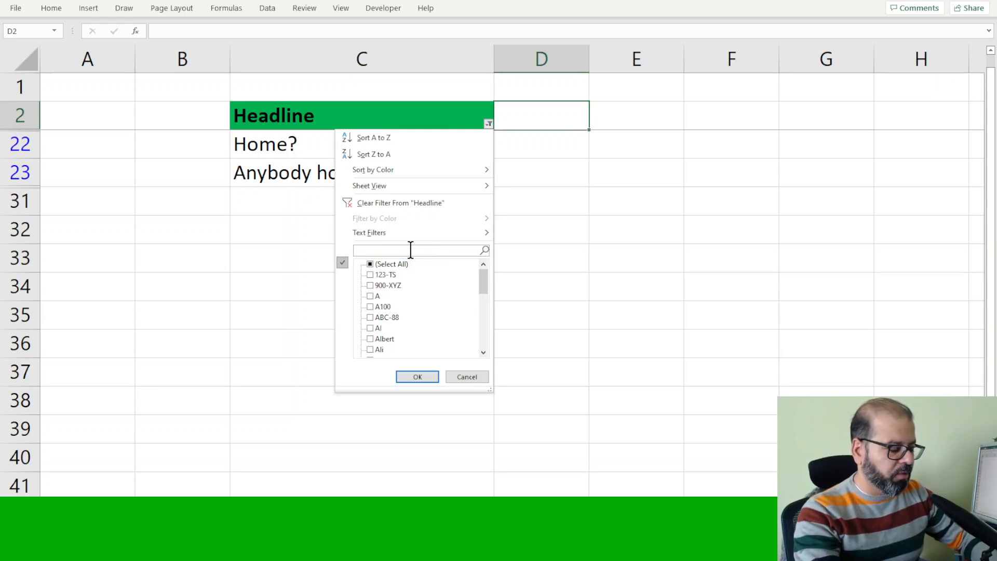
{"action": "type", "text": "*xyz"}
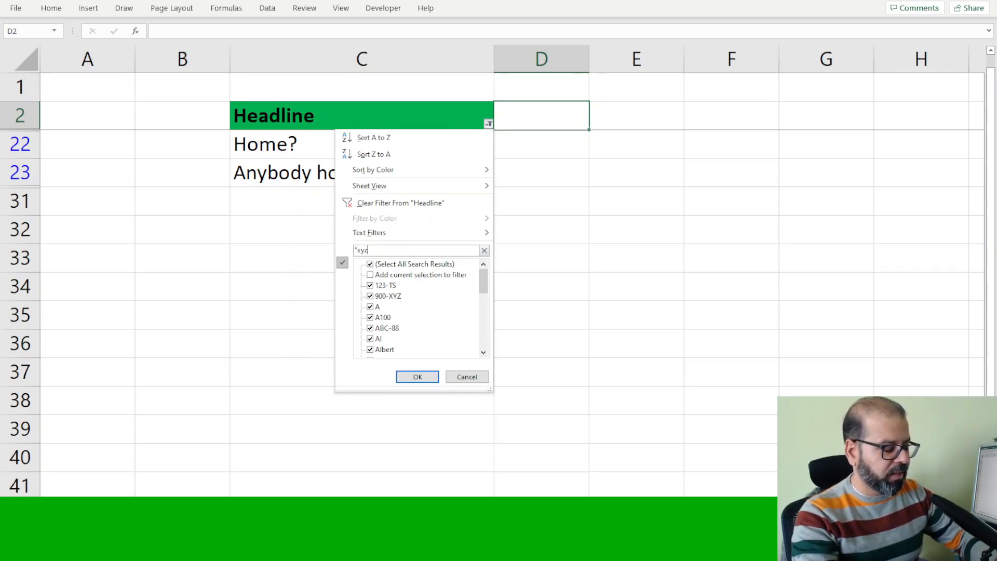
{"action": "type", "text": "*"}
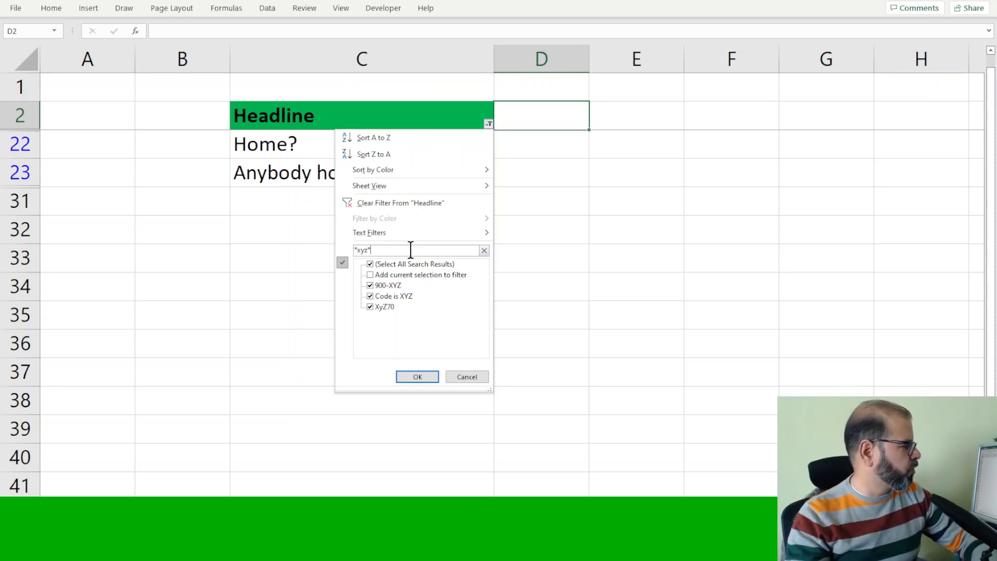
{"action": "left_click", "coordinate": [432, 377]}
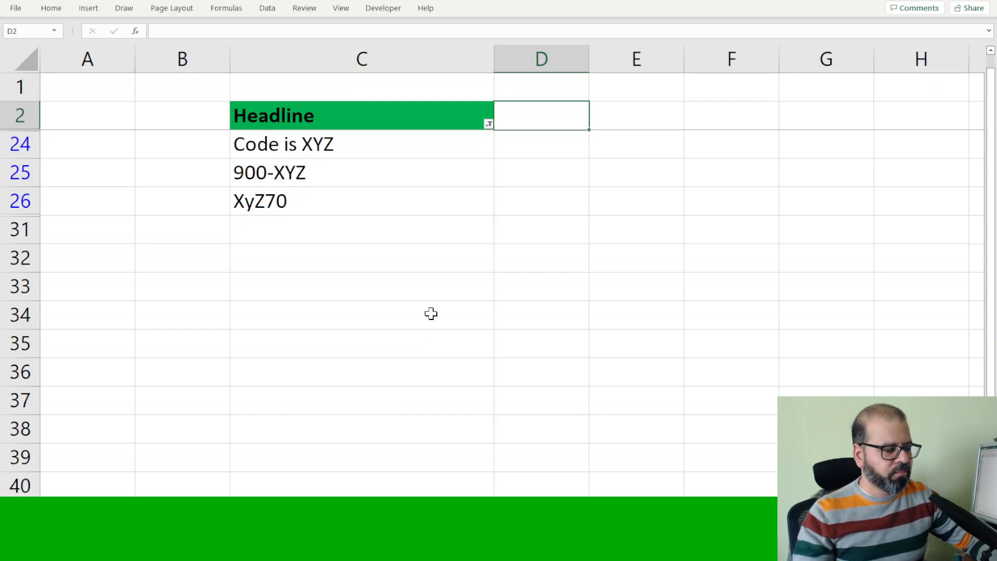
{"action": "key", "text": "ctrl+Page_Down"}
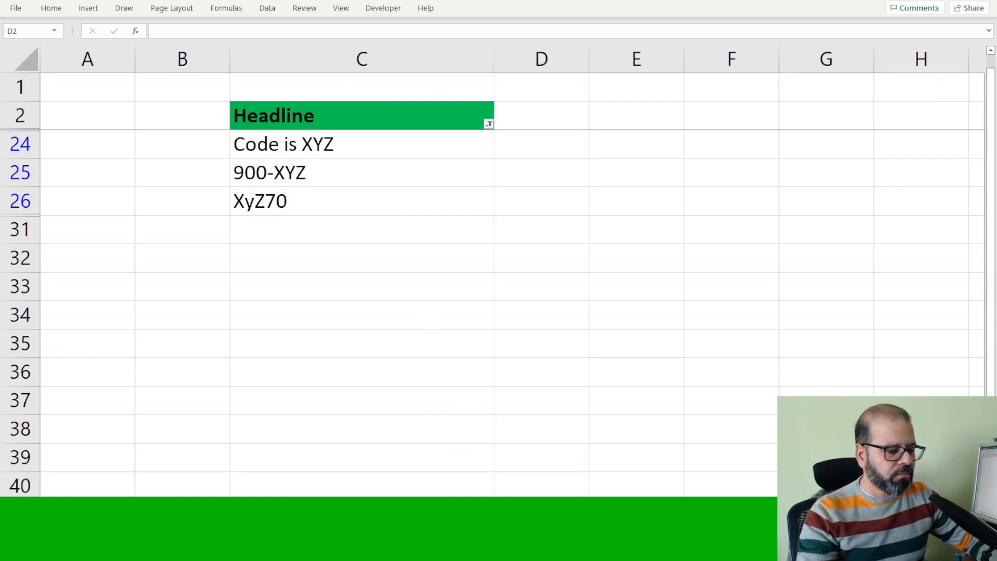